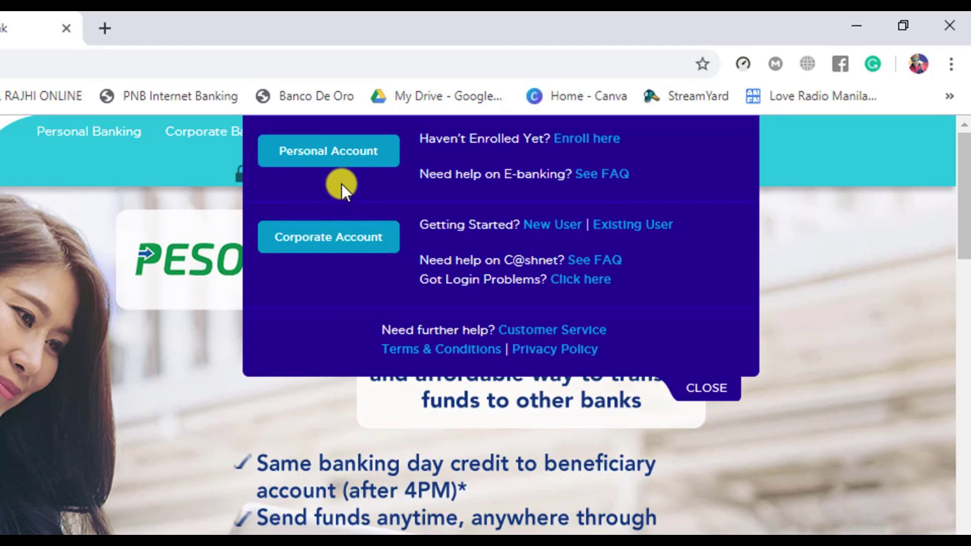
# Open the Personal Account login page and enter the User ID and password to log in
pyautogui.click(306, 159)
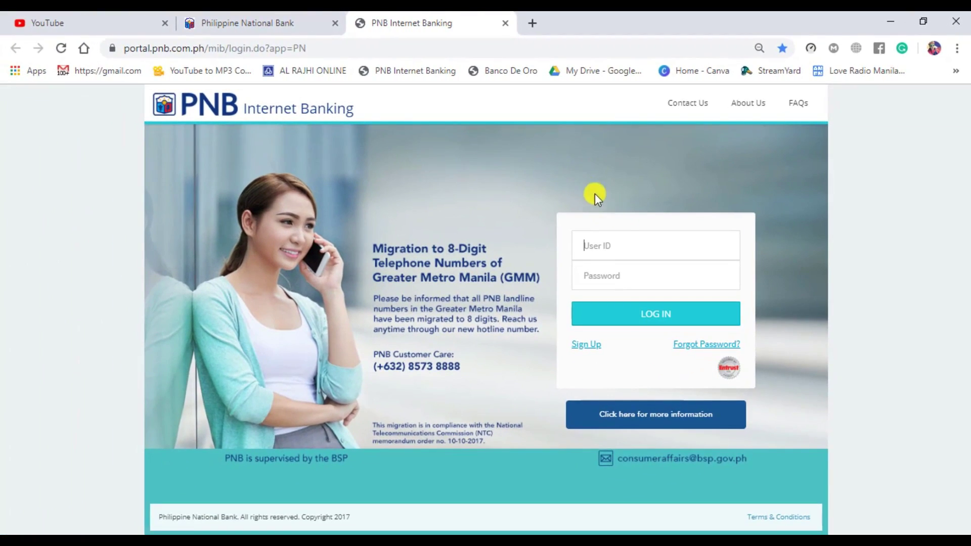
pyautogui.click(603, 255)
pyautogui.click(620, 245)
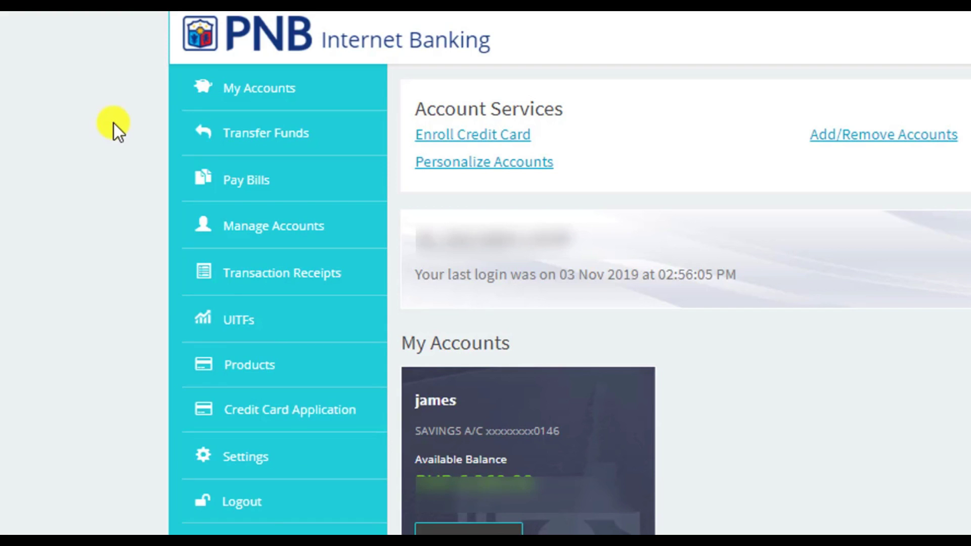
# Open Transfer Funds from the sidebar to see the available transfer options
pyautogui.click(282, 144)
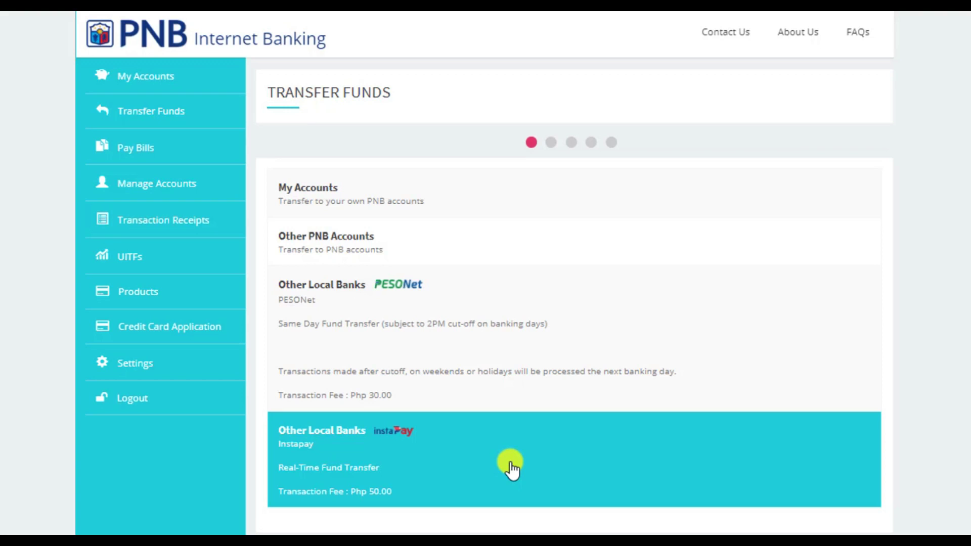
# Start an Other Local Banks InstaPay transfer from the savings account ending 0146
pyautogui.click(464, 451)
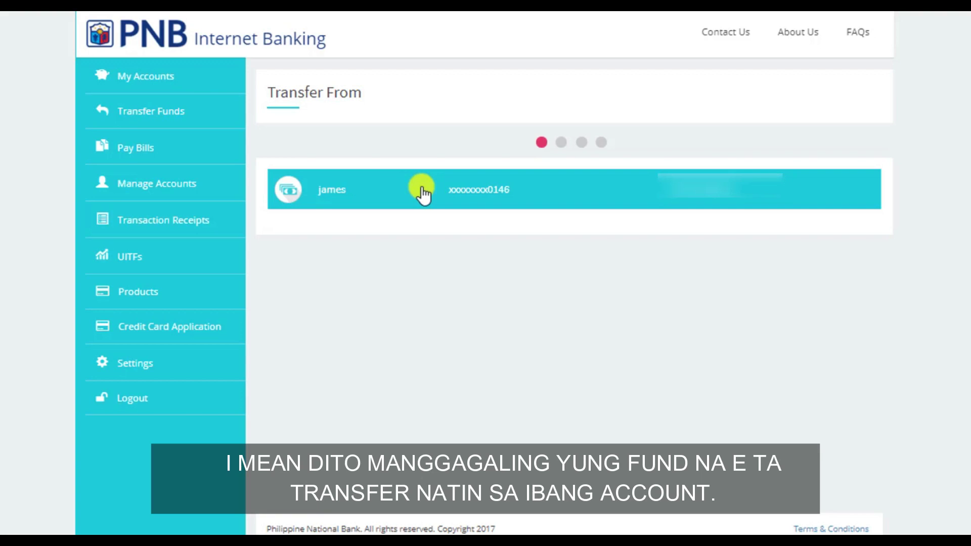
pyautogui.click(422, 193)
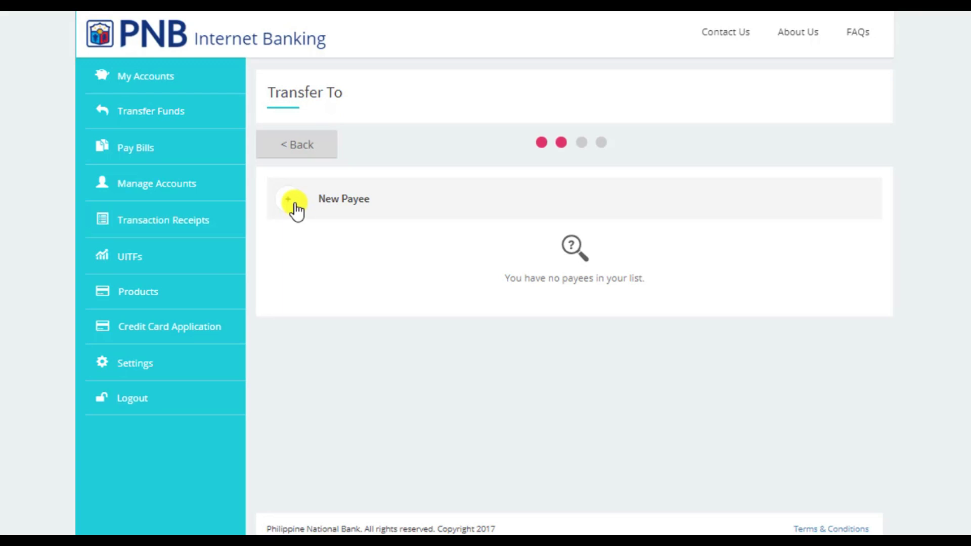
# Begin adding a new payee and browse the receiving-bank list starting from ALLBANK
pyautogui.click(295, 208)
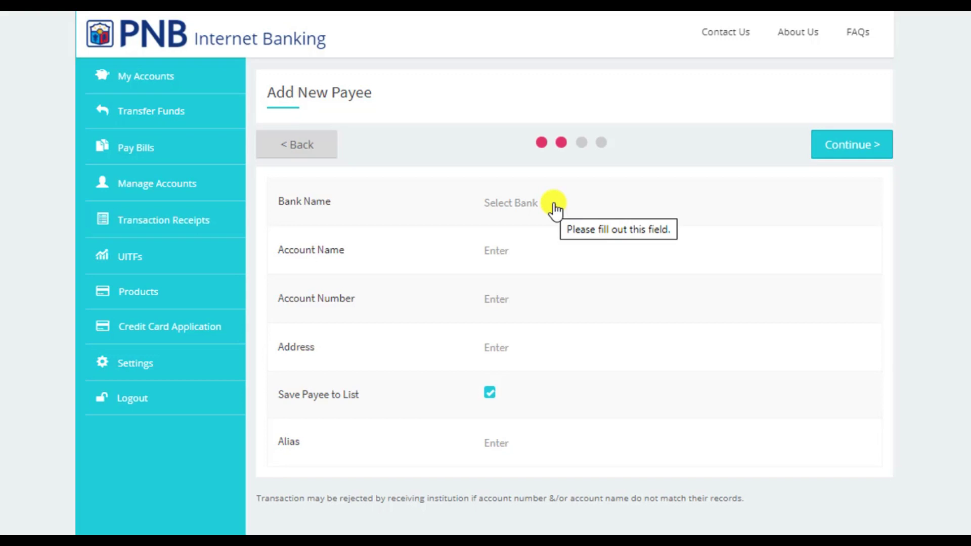
pyautogui.click(554, 205)
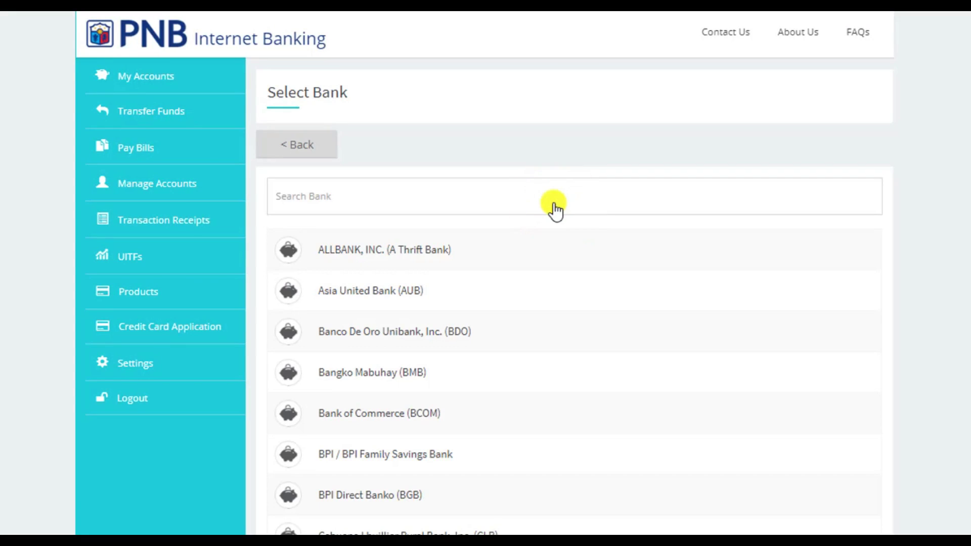
pyautogui.scroll(-3, 445, 335)
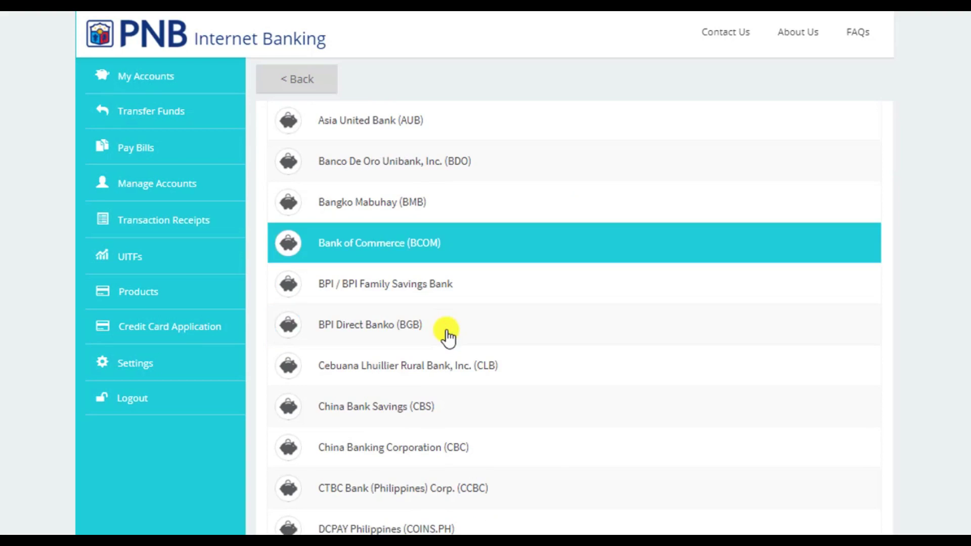
pyautogui.scroll(-12, 459, 364)
pyautogui.scroll(-5, 461, 365)
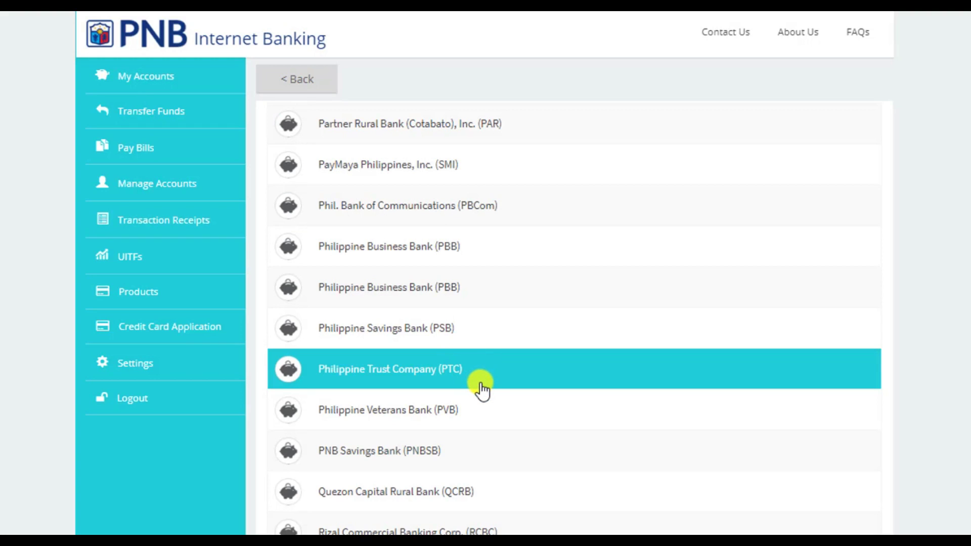
pyautogui.scroll(-8, 478, 385)
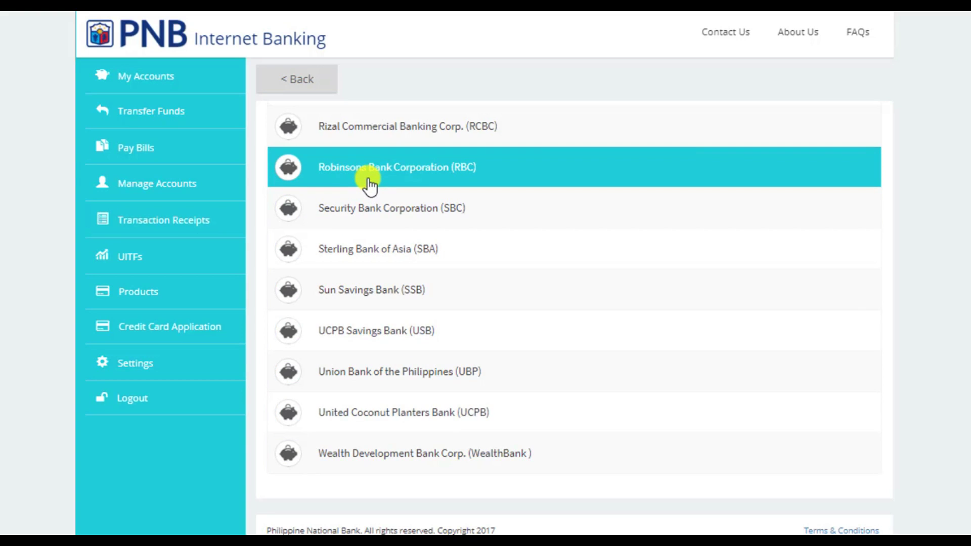
pyautogui.scroll(3, 374, 152)
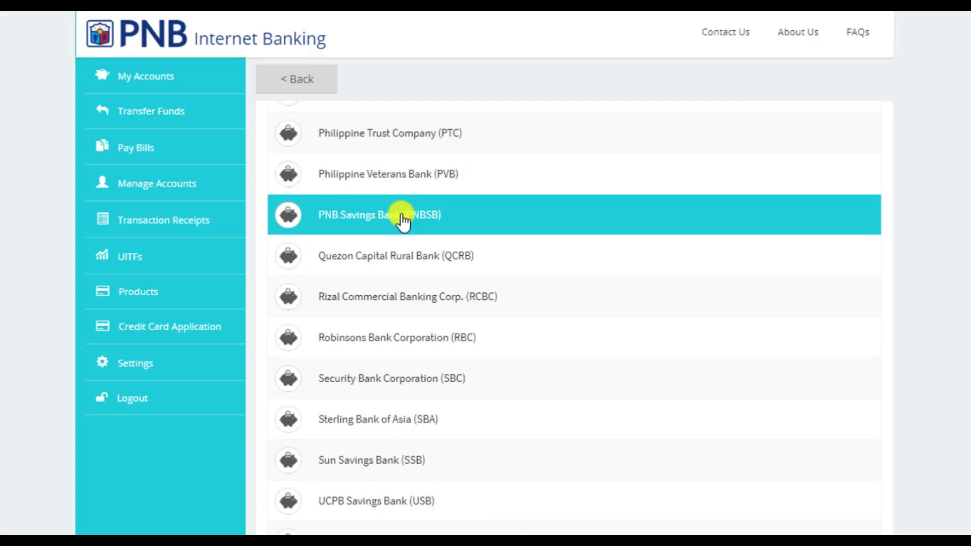
pyautogui.scroll(9, 392, 273)
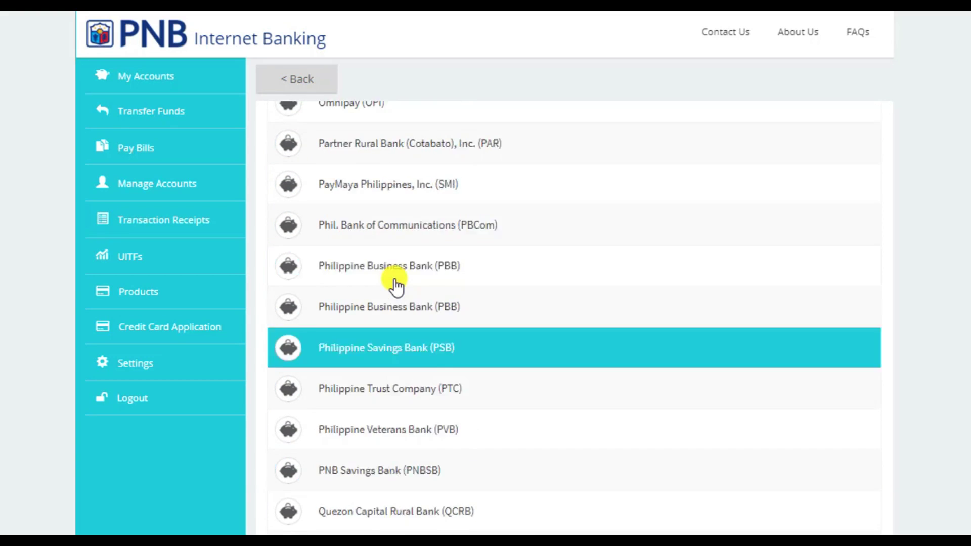
pyautogui.scroll(9, 548, 299)
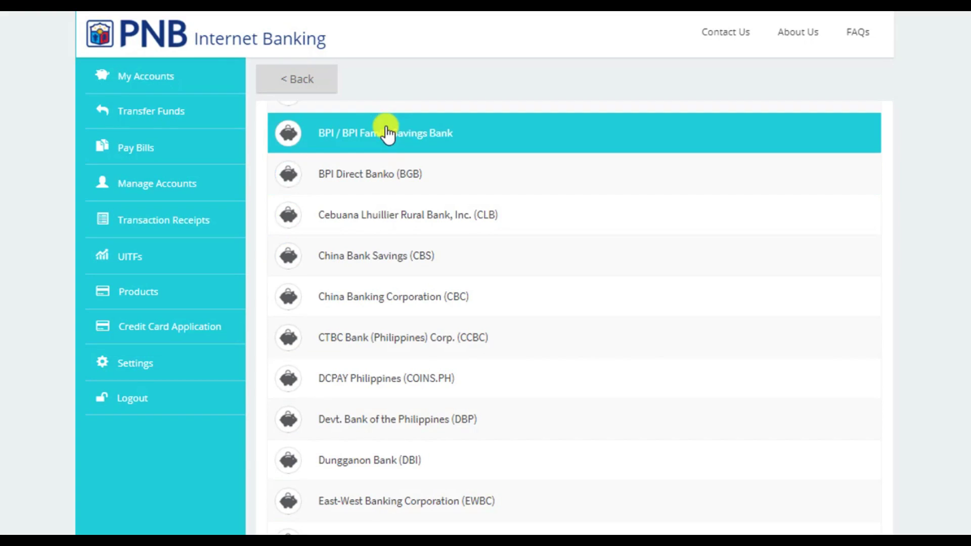
pyautogui.scroll(6, 445, 354)
pyautogui.scroll(-3, 657, 427)
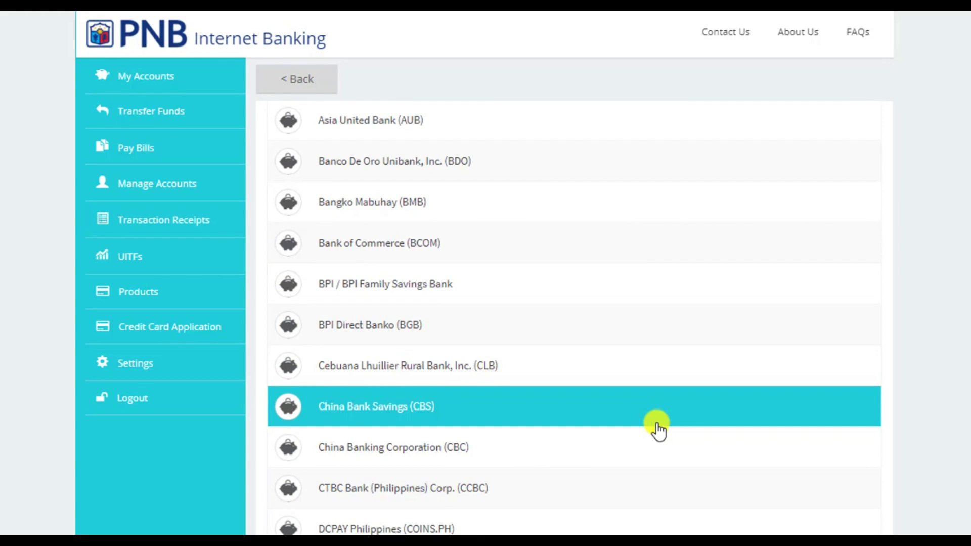
pyautogui.scroll(-2, 659, 430)
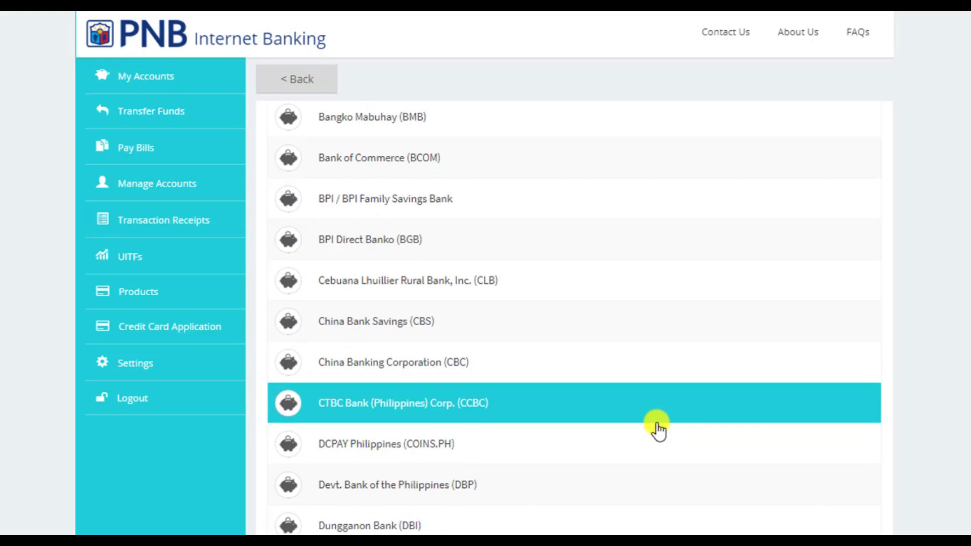
pyautogui.scroll(4, 433, 311)
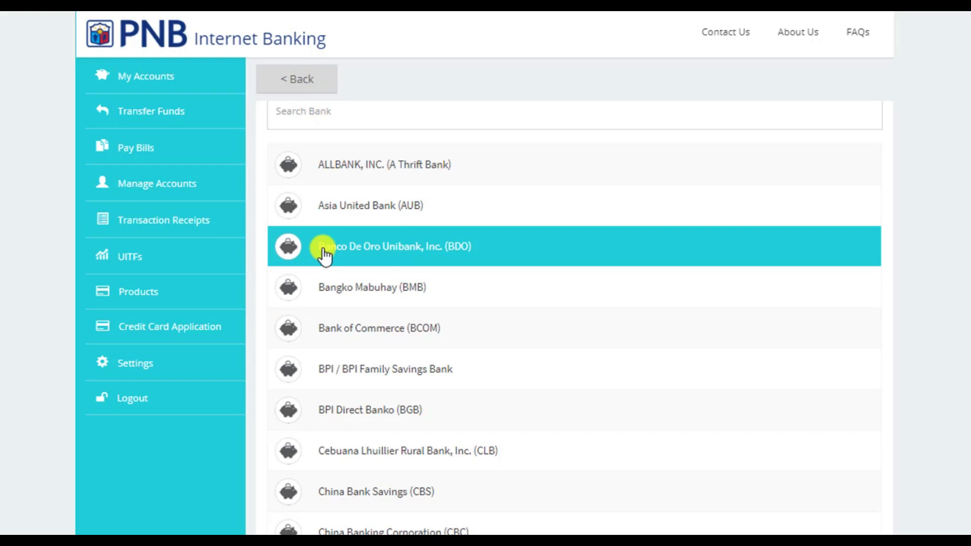
# Choose Banco De Oro (BDO) as the payee's bank and enter the payee's account name and number
pyautogui.click(380, 254)
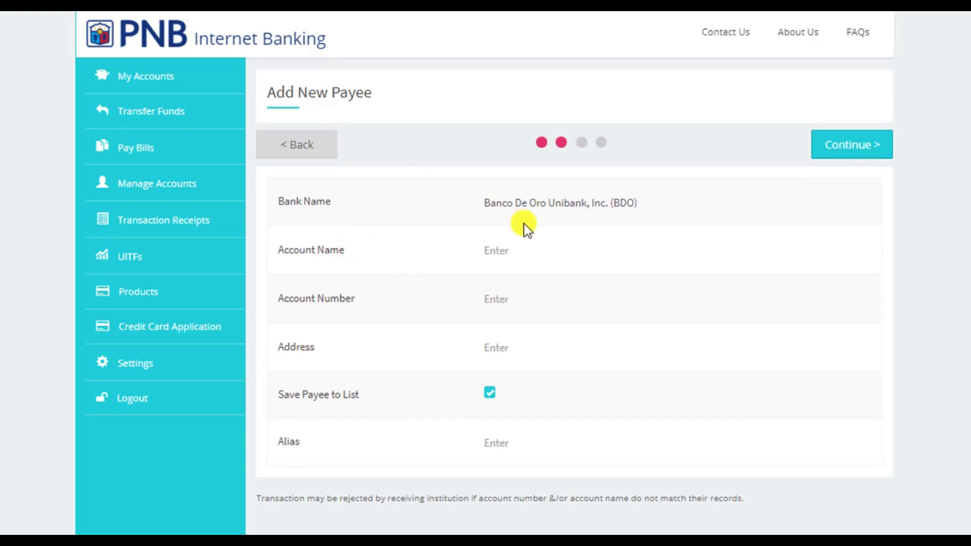
pyautogui.click(543, 251)
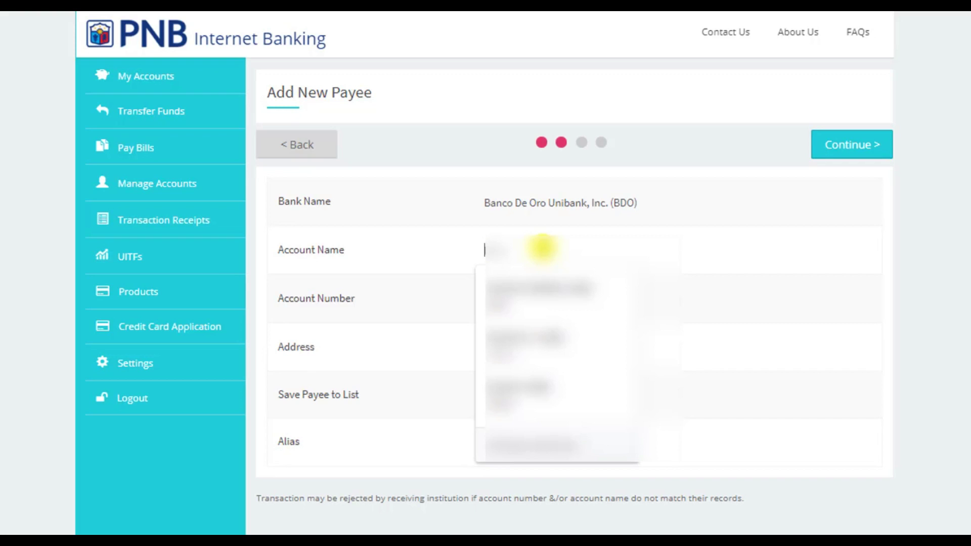
pyautogui.hotkey('ctrl', 'v')
pyautogui.click(506, 293)
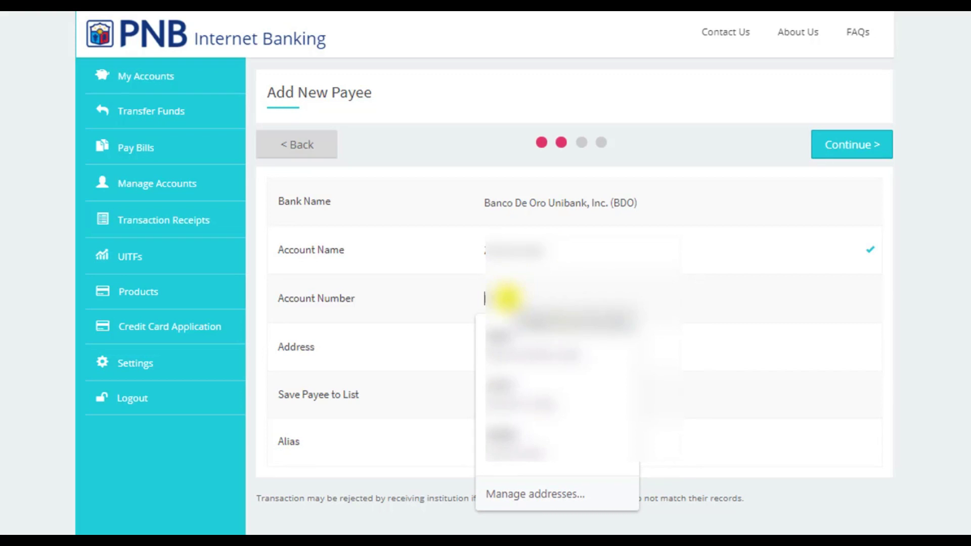
pyautogui.click(508, 299)
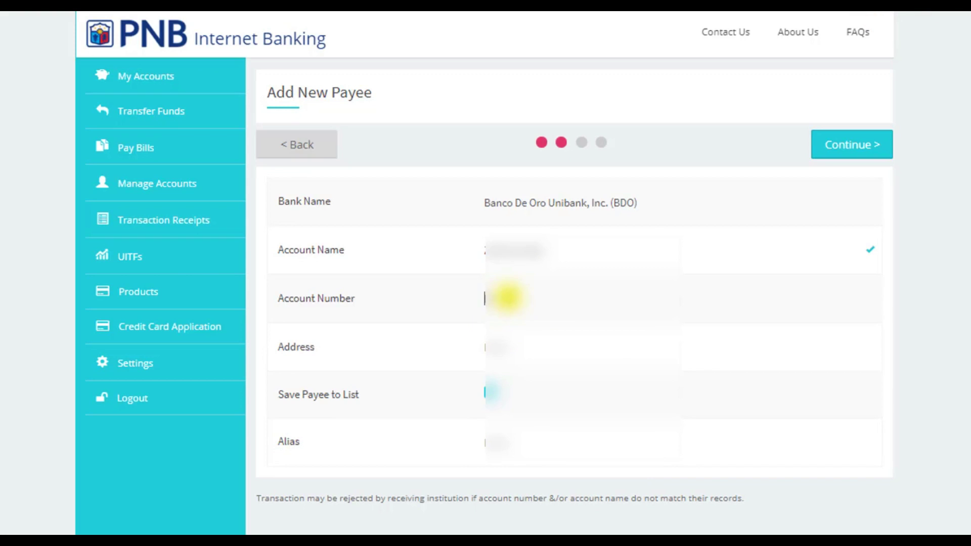
# Add the payee's address and alias, keep Save Payee checked, and continue
pyautogui.click(511, 347)
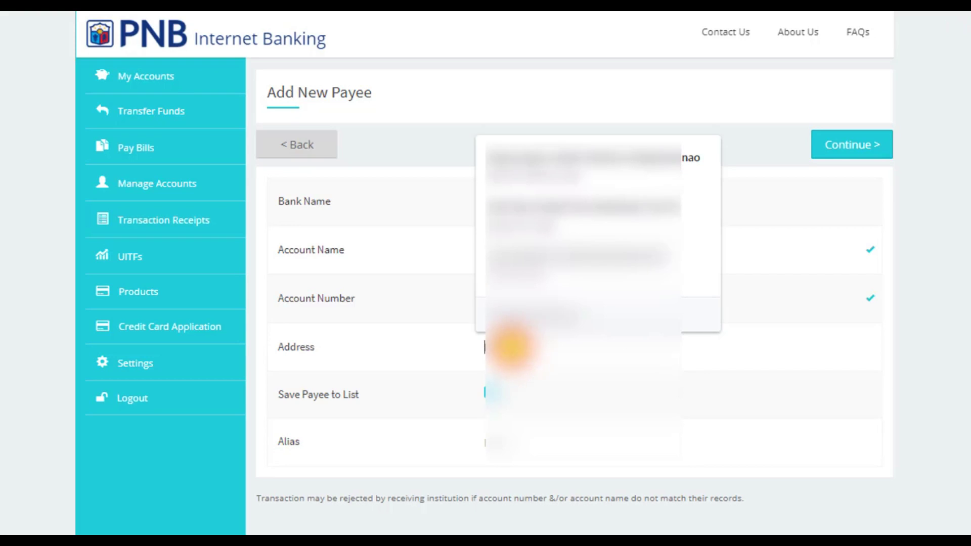
pyautogui.press('Down')
pyautogui.press('Return')
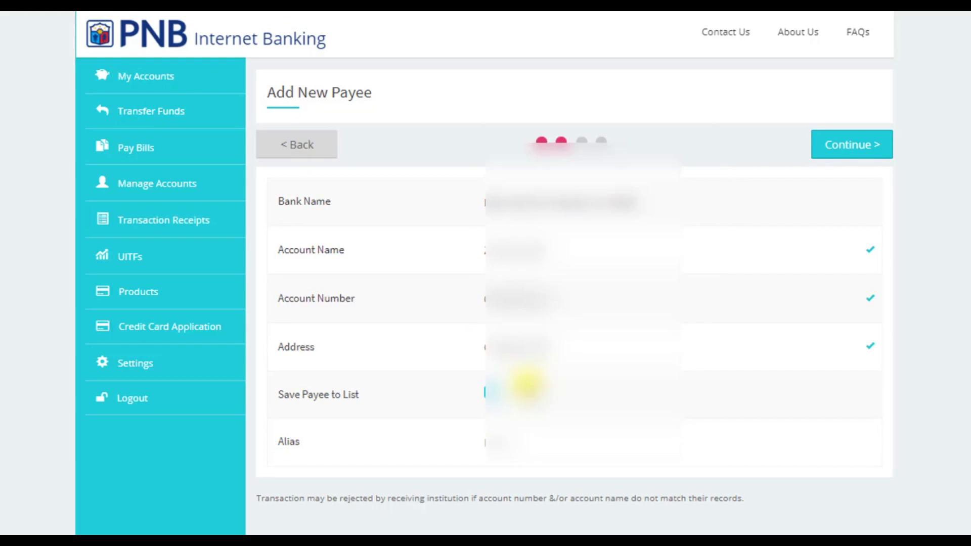
pyautogui.click(519, 401)
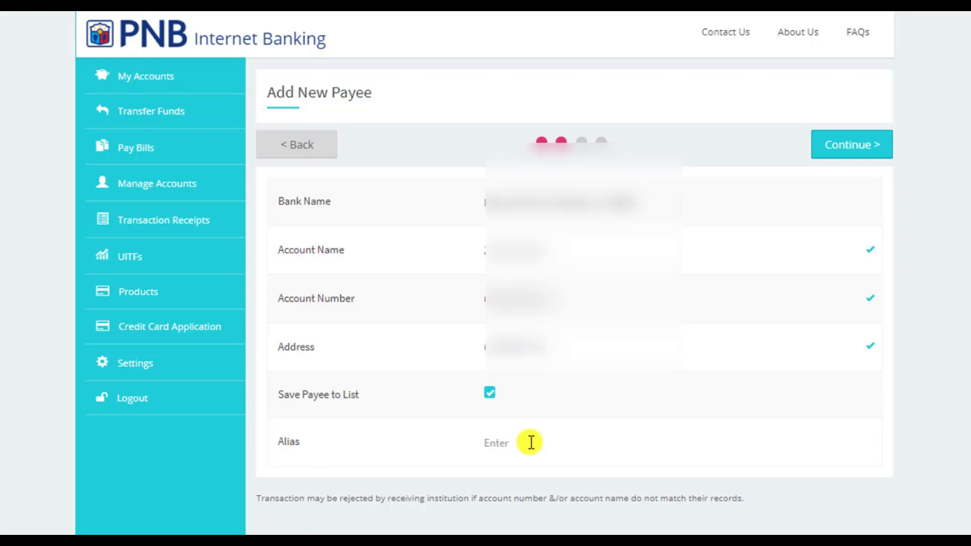
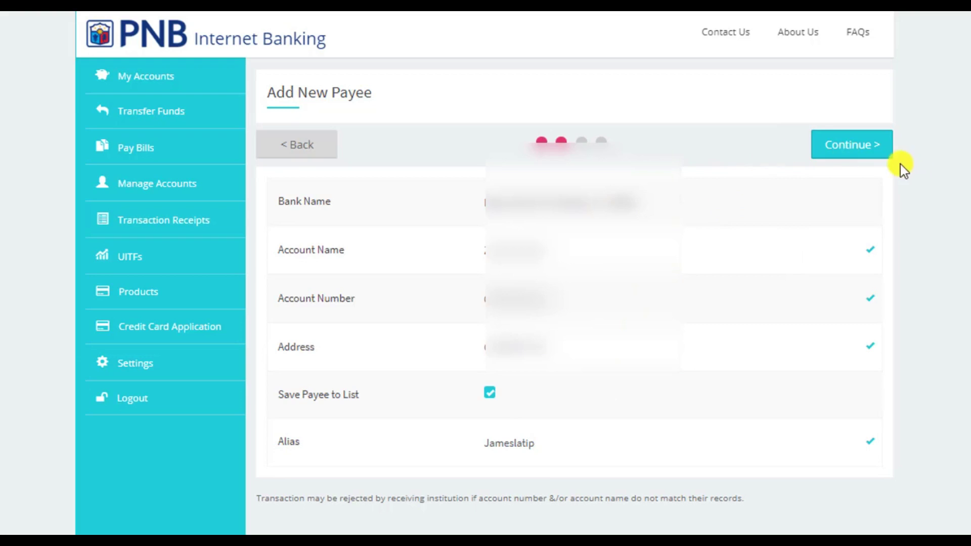
pyautogui.click(867, 149)
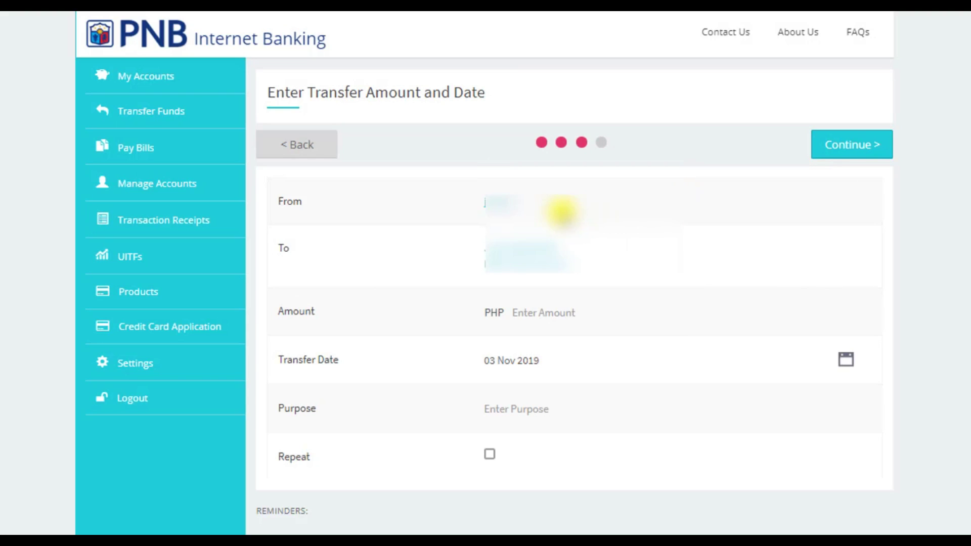
# Enter an amount of 1000 with purpose 'Payments' and proceed to the review page
pyautogui.click(550, 312)
pyautogui.write('1000')
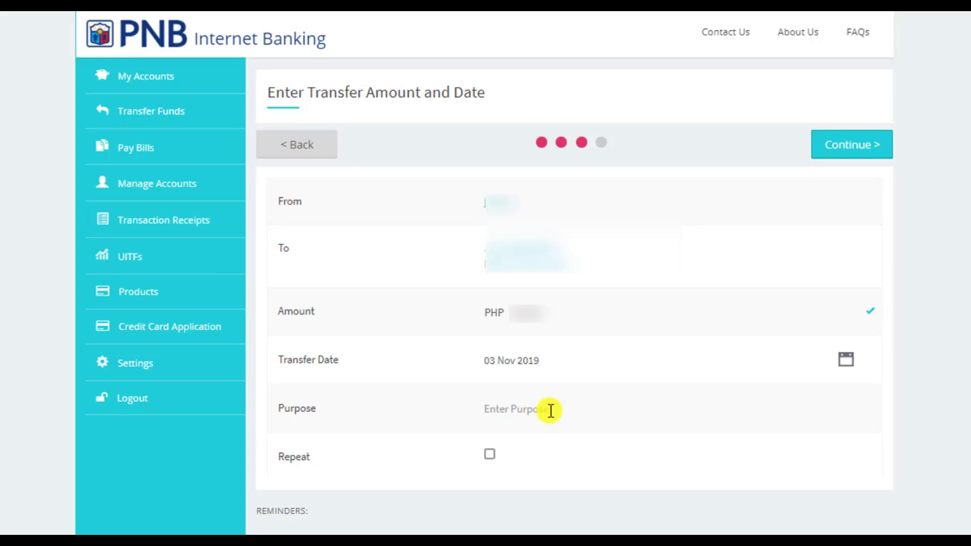
pyautogui.click(550, 410)
pyautogui.write('Payments')
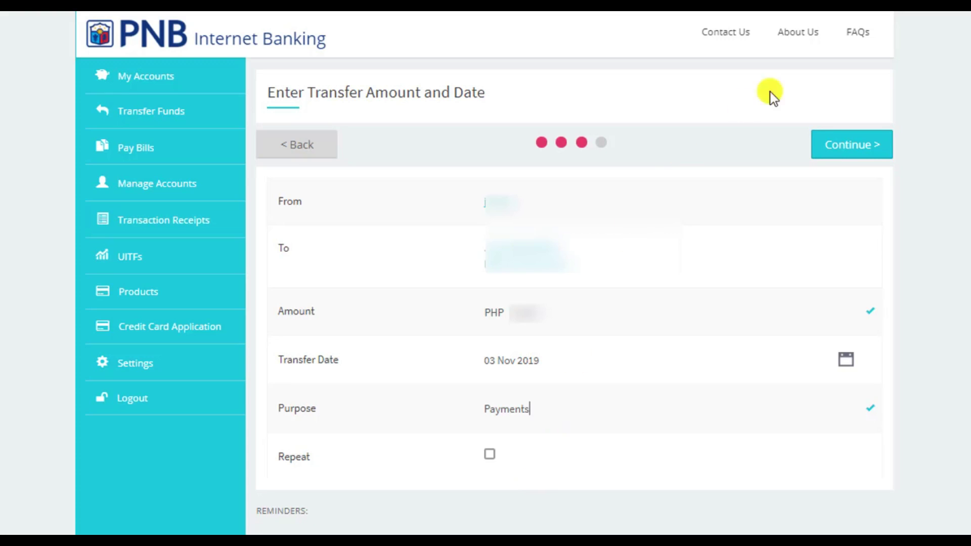
pyautogui.click(851, 148)
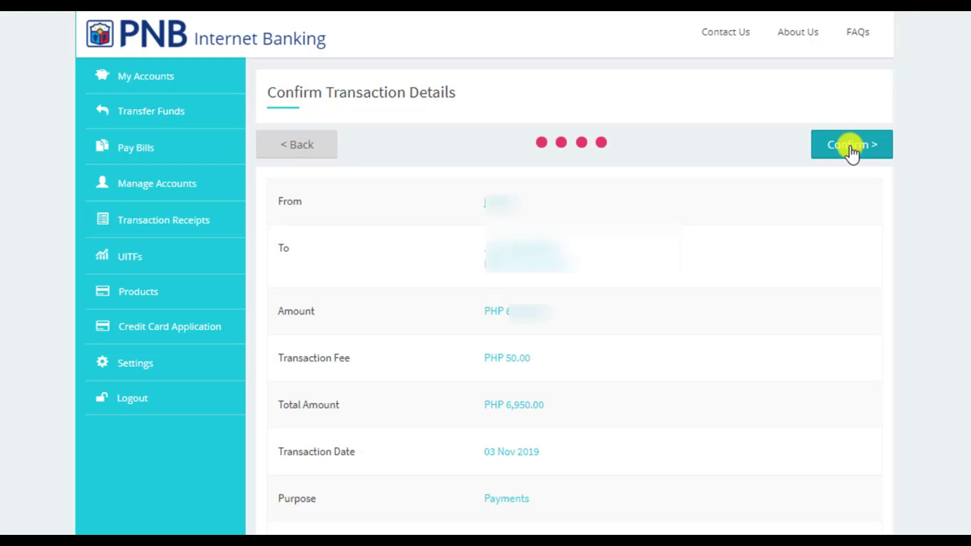
# Confirm the InstaPay transfer and submit the one-time PIN to complete it
pyautogui.click(852, 147)
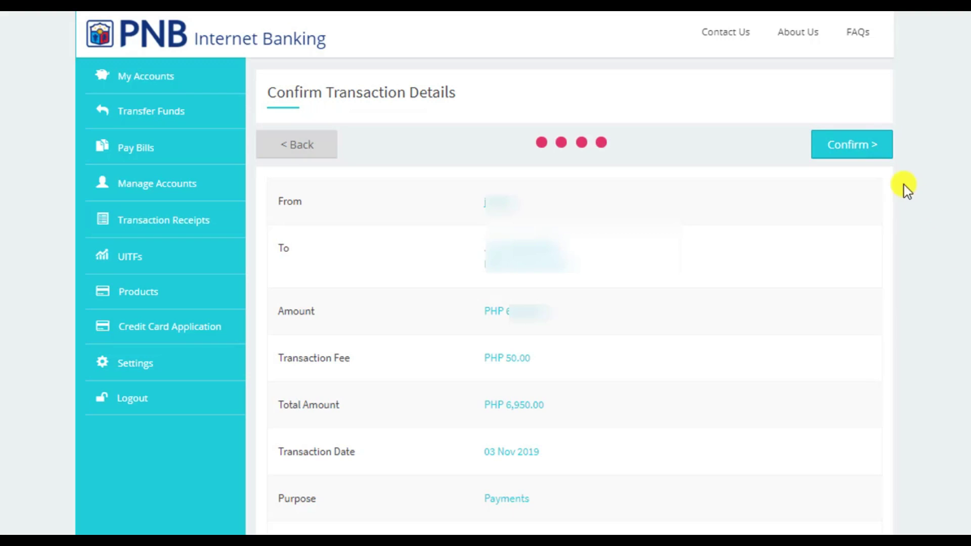
pyautogui.click(867, 147)
pyautogui.click(409, 300)
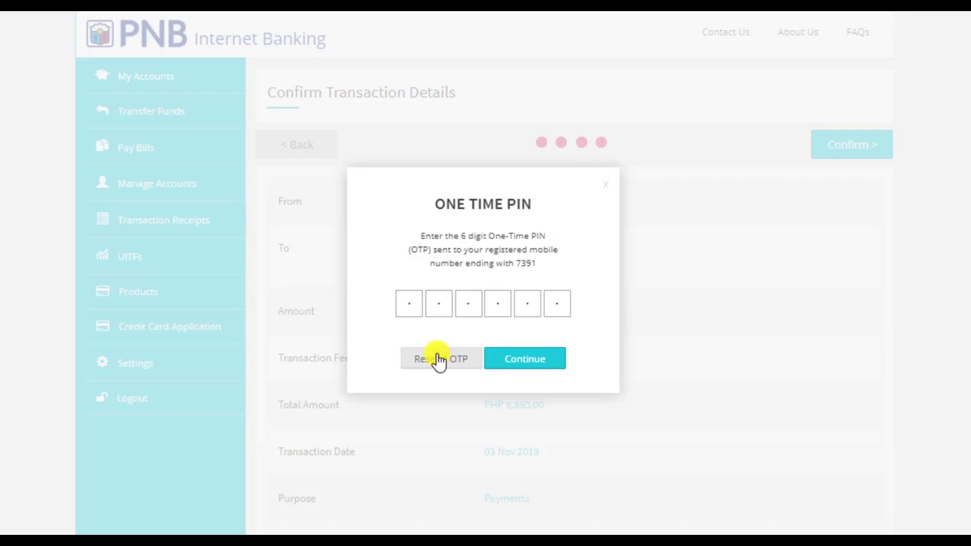
pyautogui.click(545, 365)
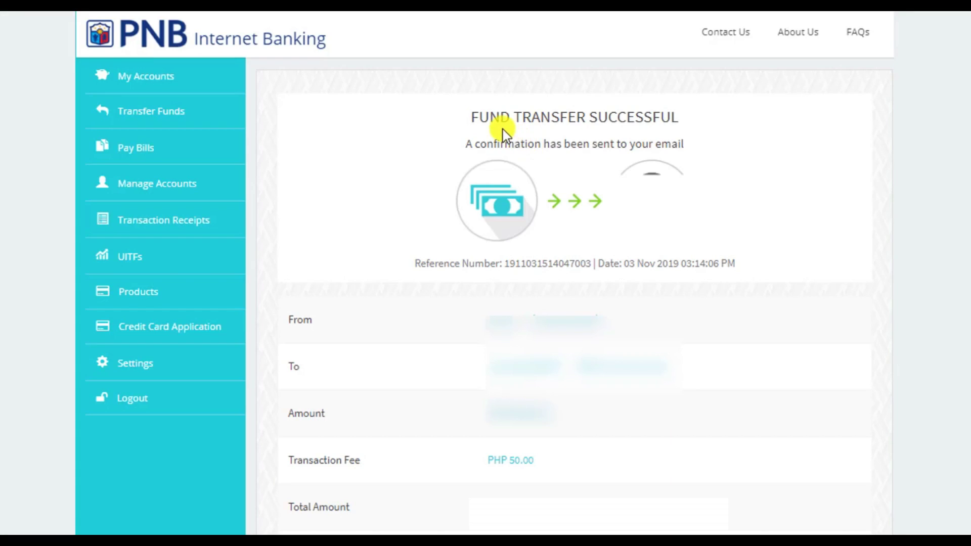